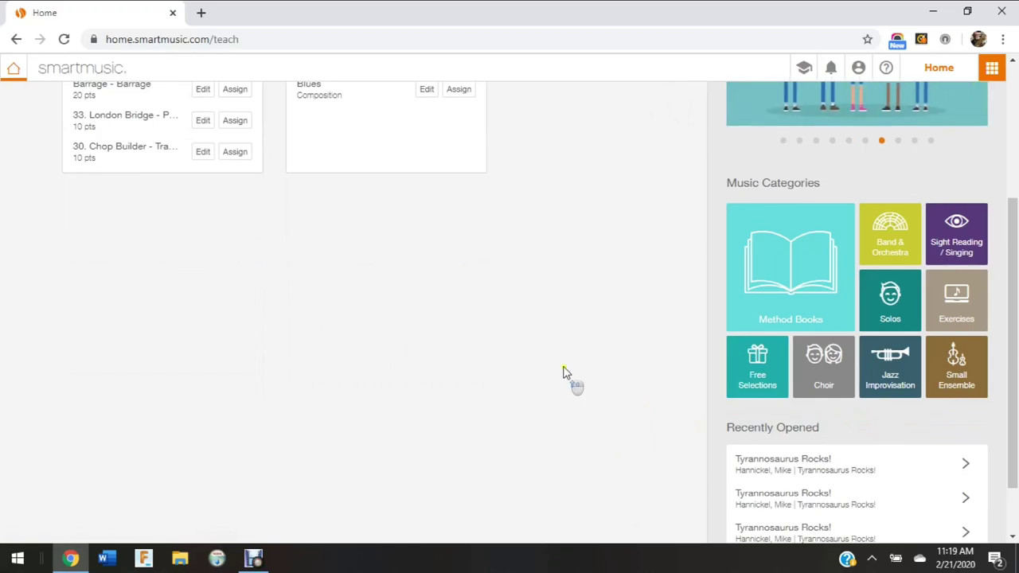
# Step: Open the Band & Orchestra music category to list all 5562 pieces sorted by title
pyautogui.scroll(3, 566, 372)
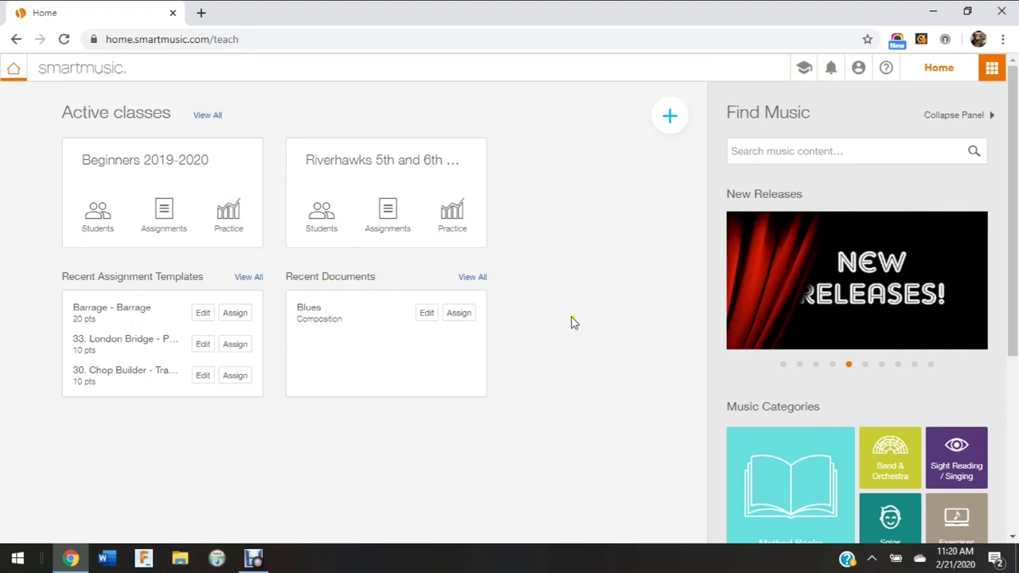
pyautogui.scroll(-4, 659, 311)
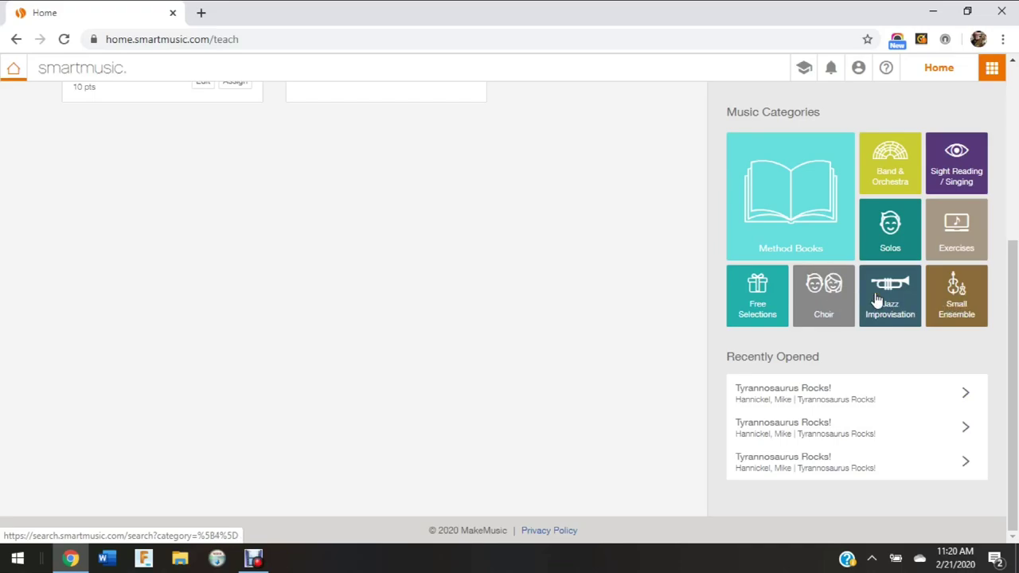
pyautogui.click(888, 176)
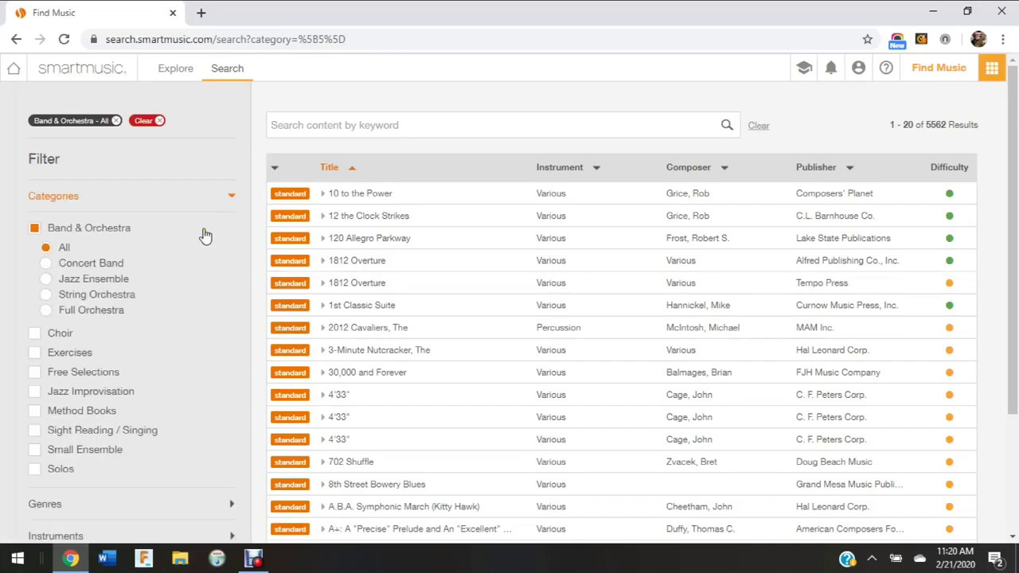
pyautogui.scroll(-1, 204, 235)
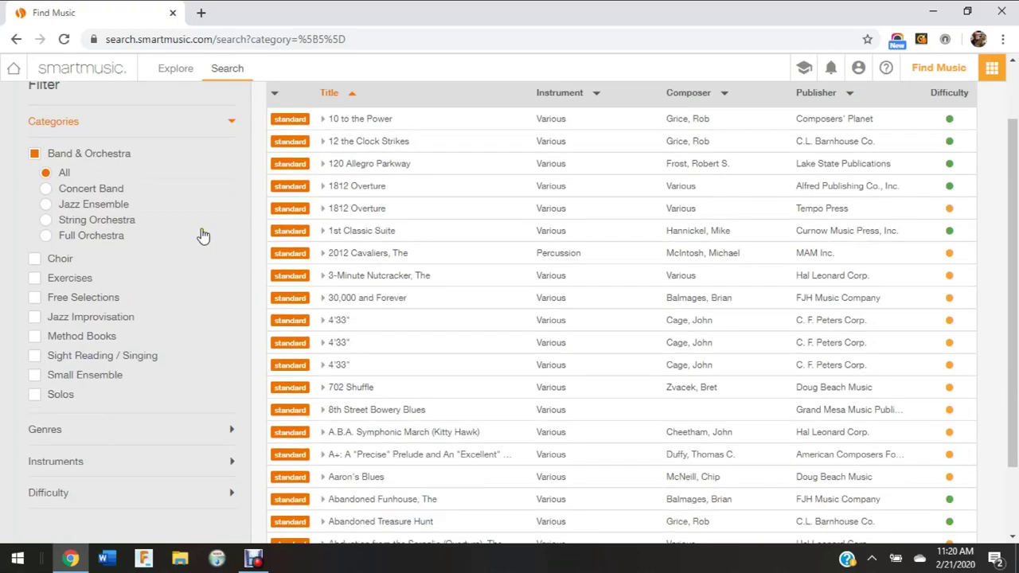
pyautogui.scroll(1, 203, 231)
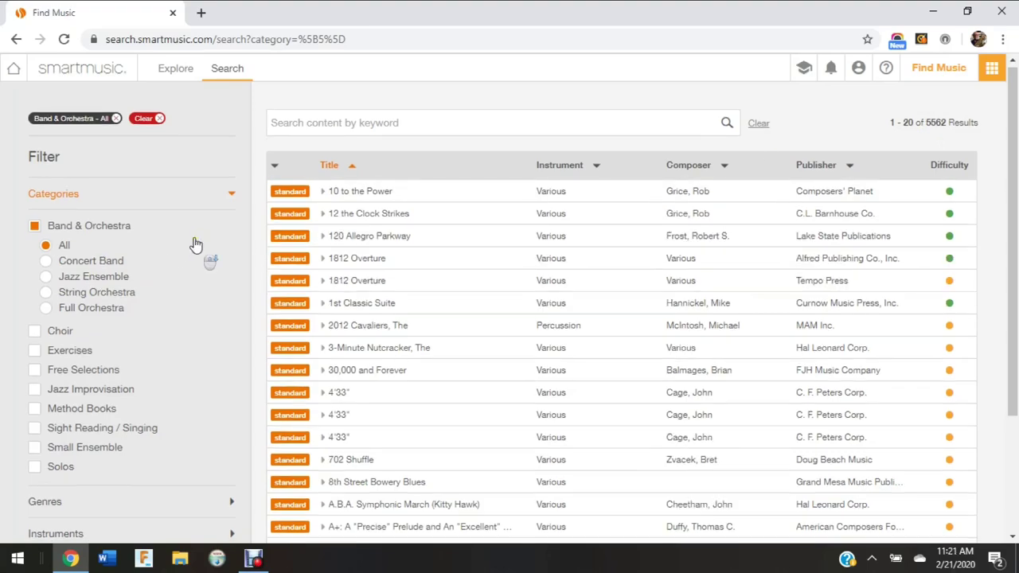
pyautogui.scroll(-1, 196, 243)
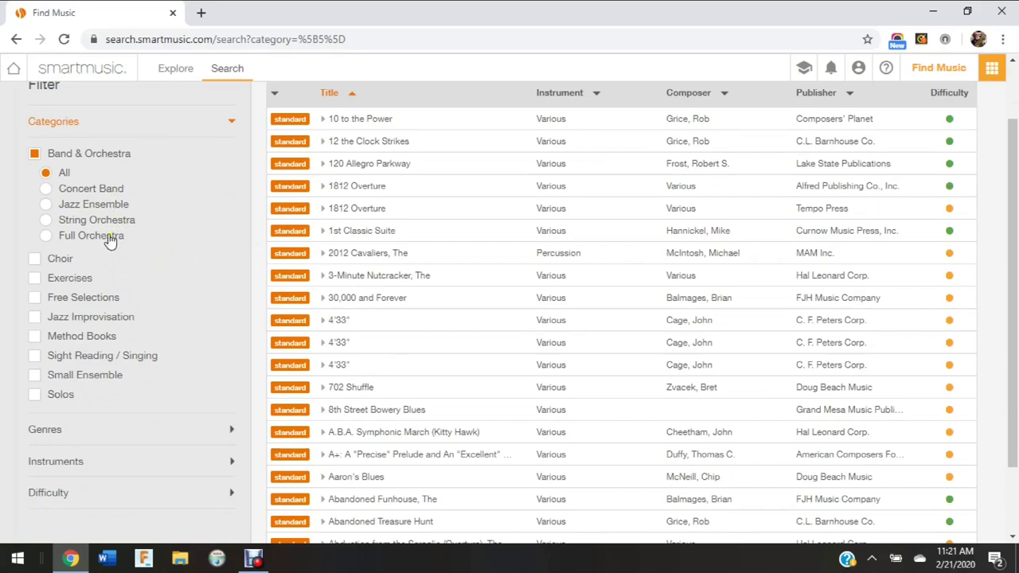
# Step: Filter the Band & Orchestra results to Concert Band, leaving 3323 pieces
pyautogui.click(71, 191)
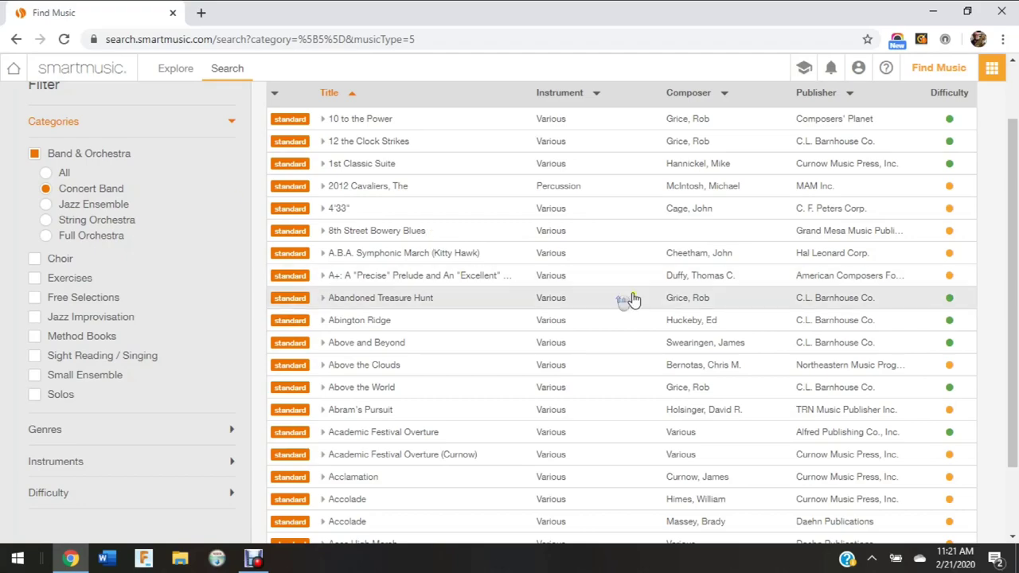
pyautogui.scroll(2, 636, 291)
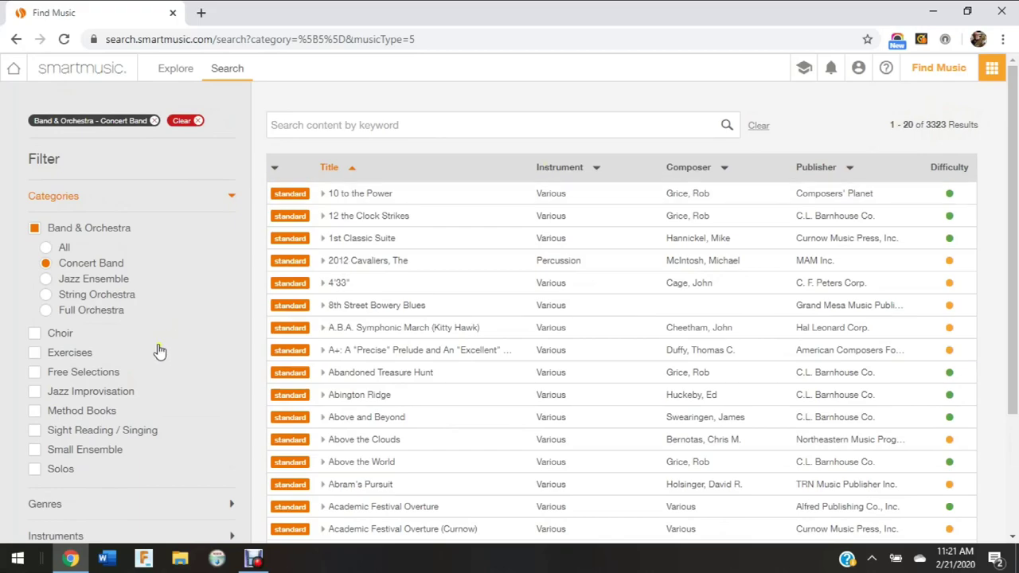
pyautogui.scroll(-1, 169, 439)
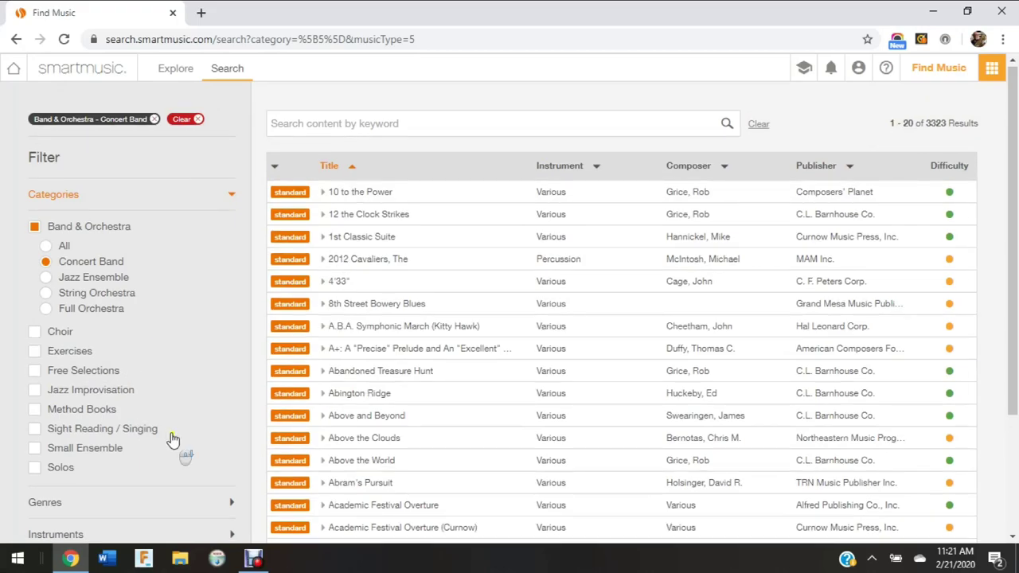
# Step: Expand the Genres and Difficulty sections of the filter panel
pyautogui.click(231, 431)
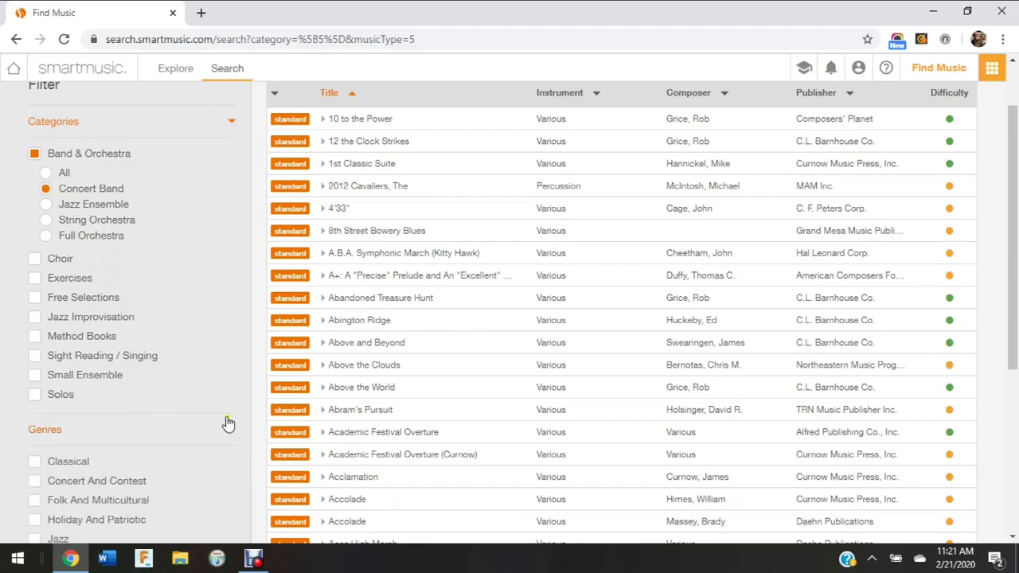
pyautogui.scroll(-2, 226, 420)
pyautogui.scroll(-1, 227, 420)
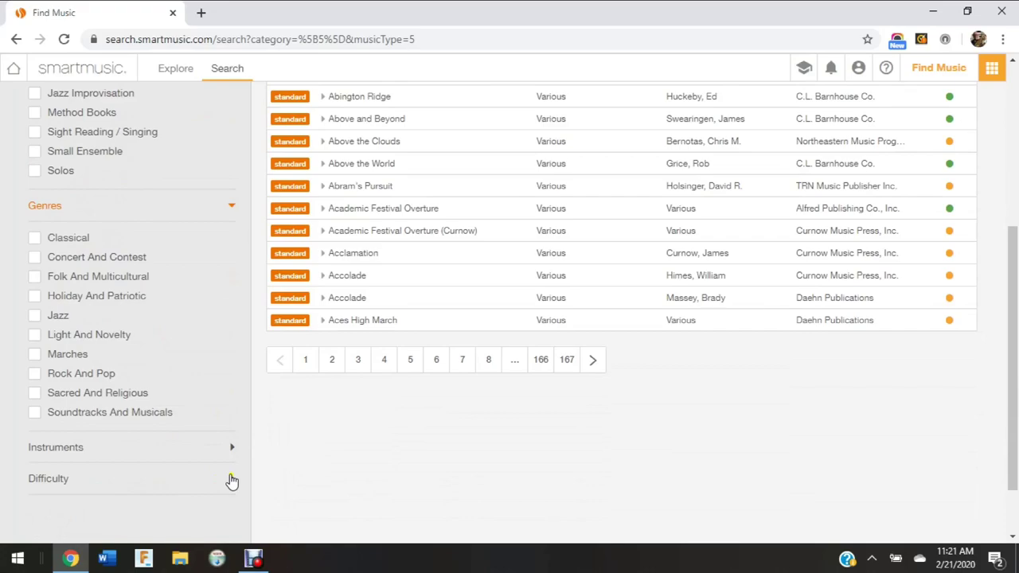
pyautogui.click(230, 480)
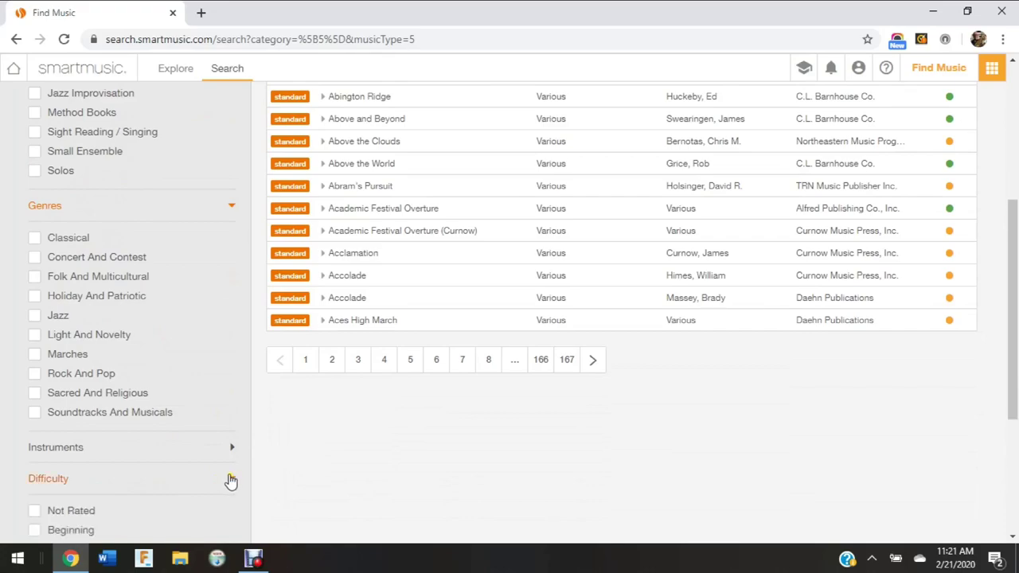
pyautogui.scroll(-2, 229, 482)
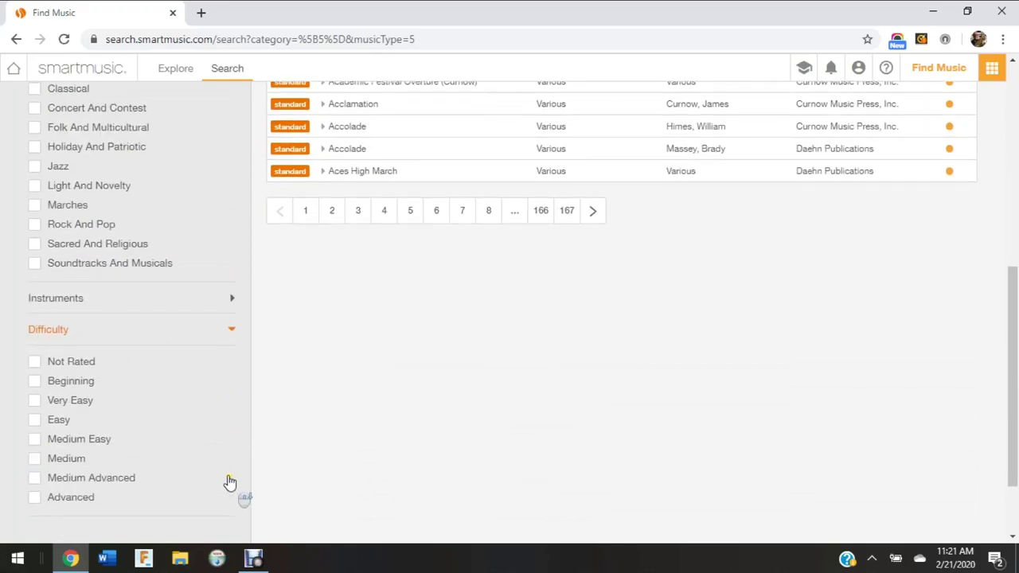
# Step: Apply the Beginning difficulty filter, cutting the Concert Band list to 151 pieces
pyautogui.click(71, 383)
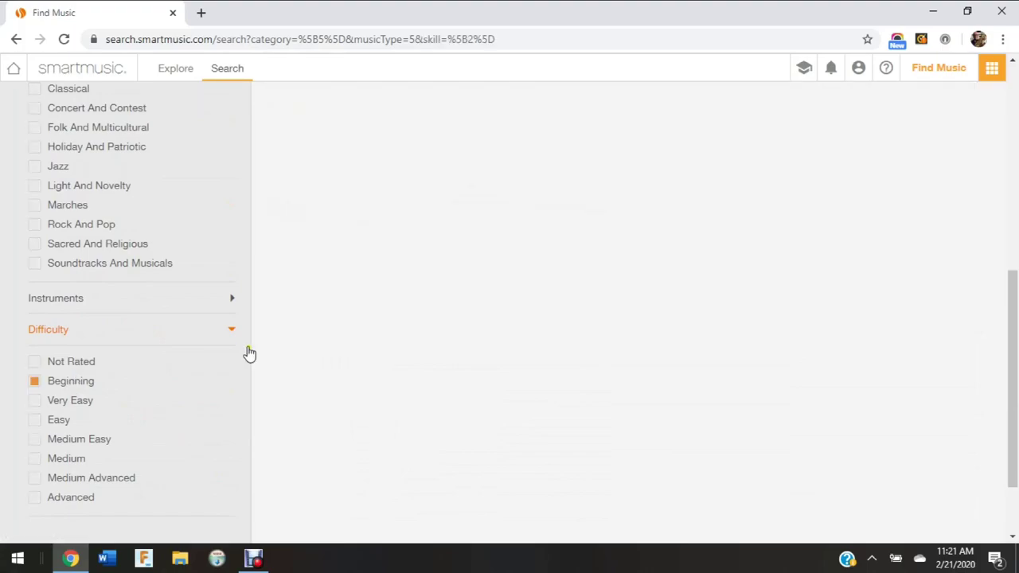
pyautogui.scroll(6, 259, 346)
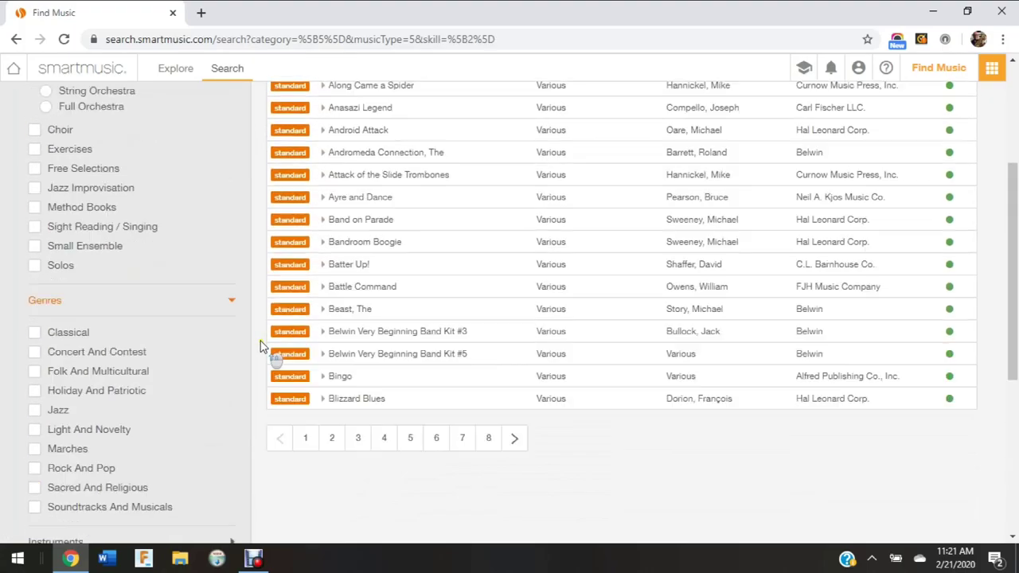
pyautogui.scroll(-1, 241, 343)
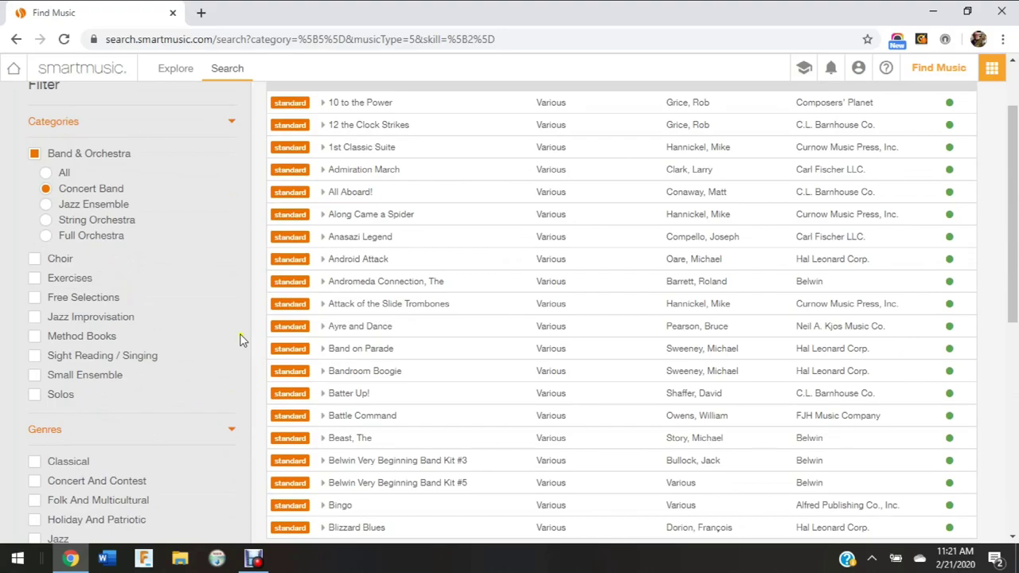
pyautogui.scroll(1, 242, 338)
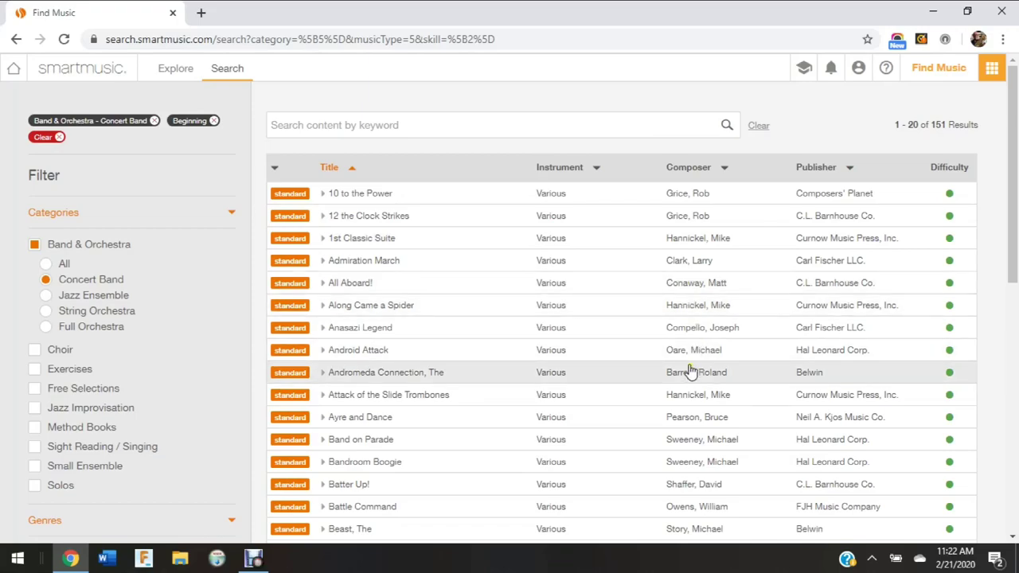
# Step: Toggle the Composer column sort between ascending and descending to compare orderings
pyautogui.click(724, 173)
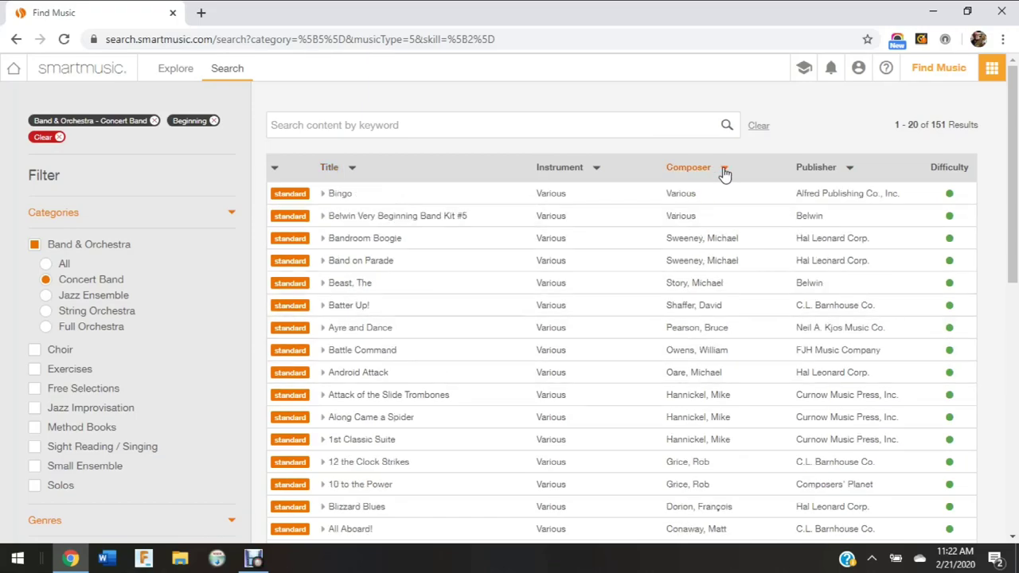
pyautogui.click(724, 174)
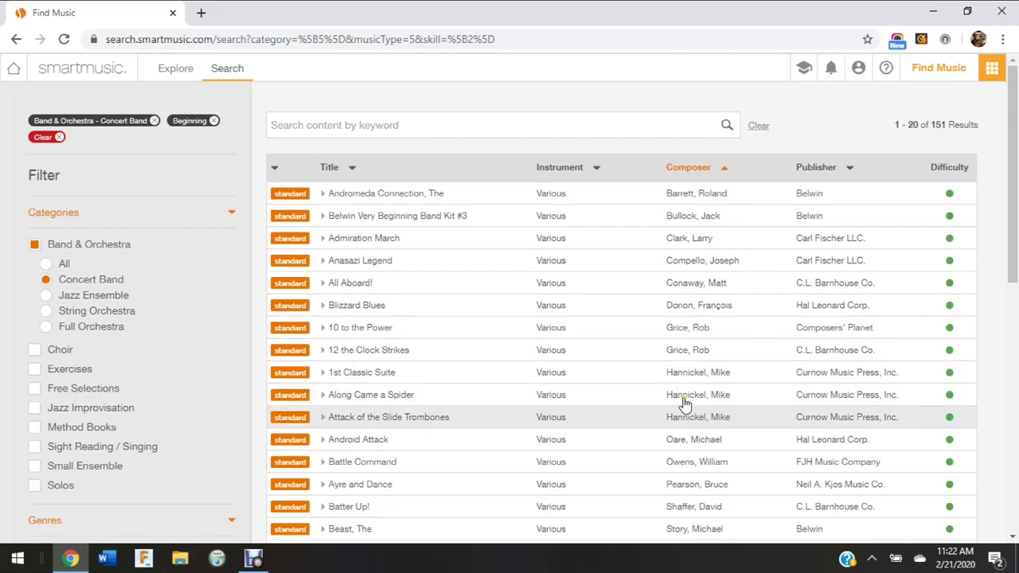
pyautogui.click(690, 168)
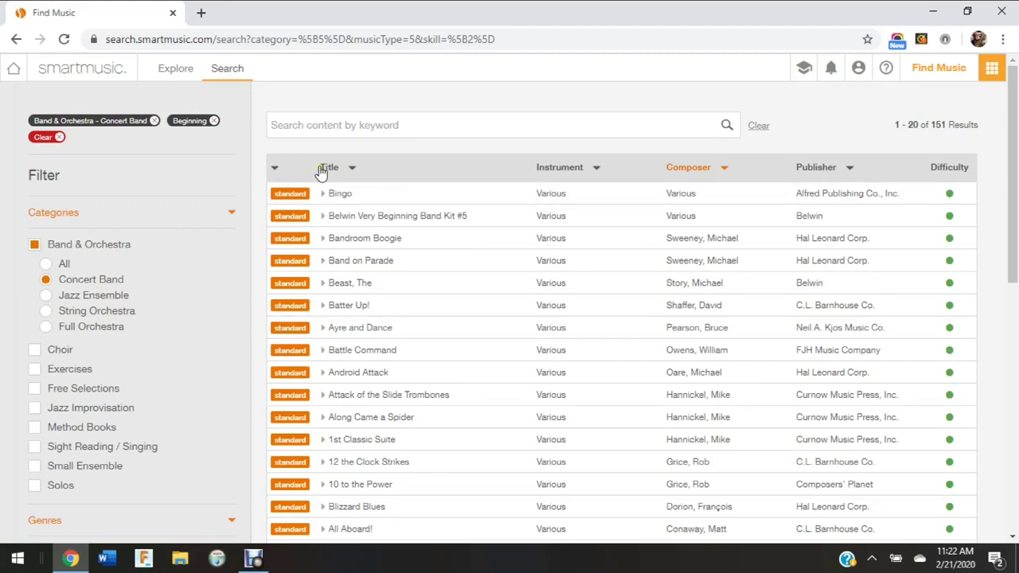
# Step: Sort the 151 beginning Concert Band pieces alphabetically by title
pyautogui.click(347, 167)
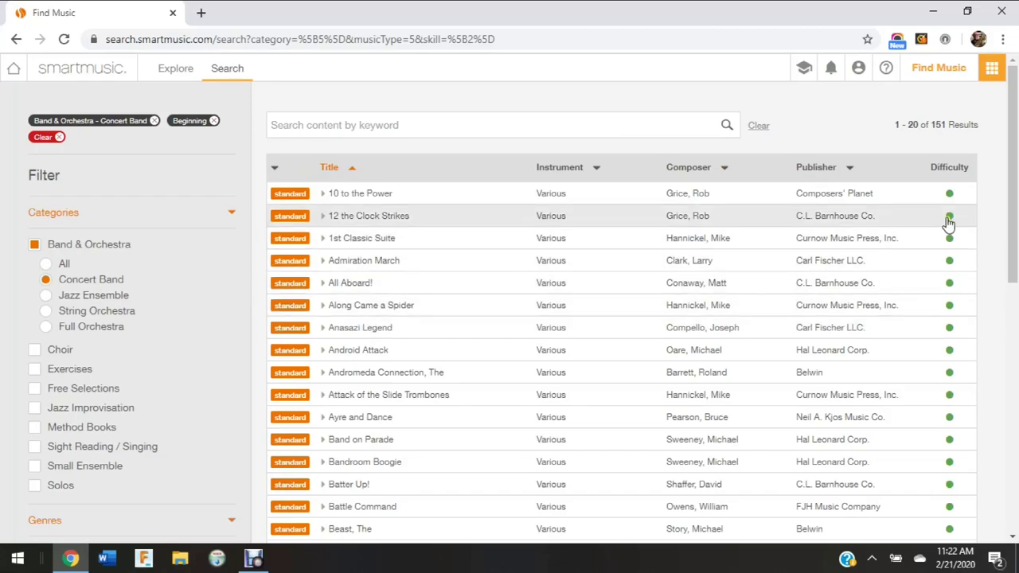
pyautogui.scroll(-2, 953, 276)
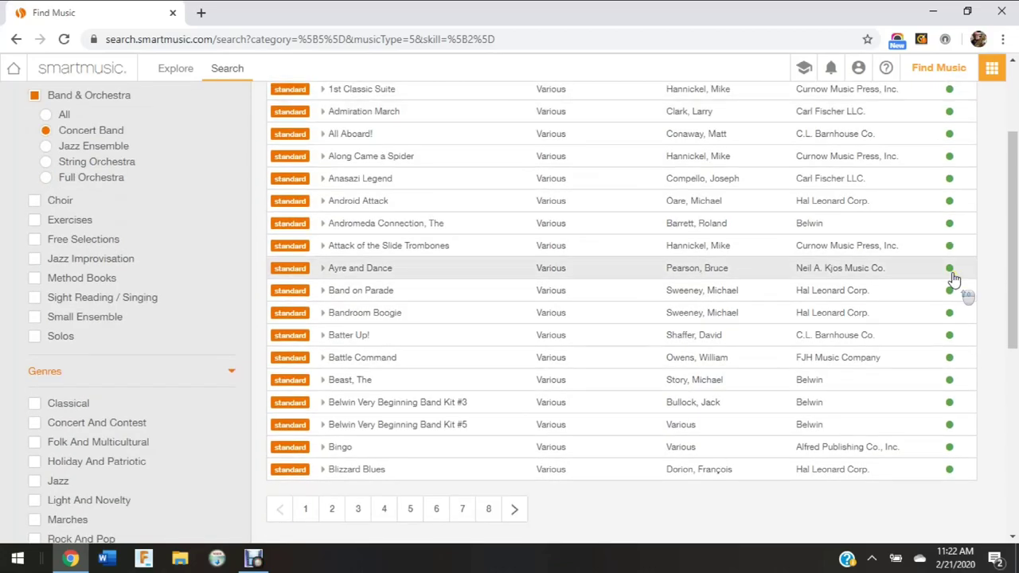
pyautogui.scroll(2, 954, 275)
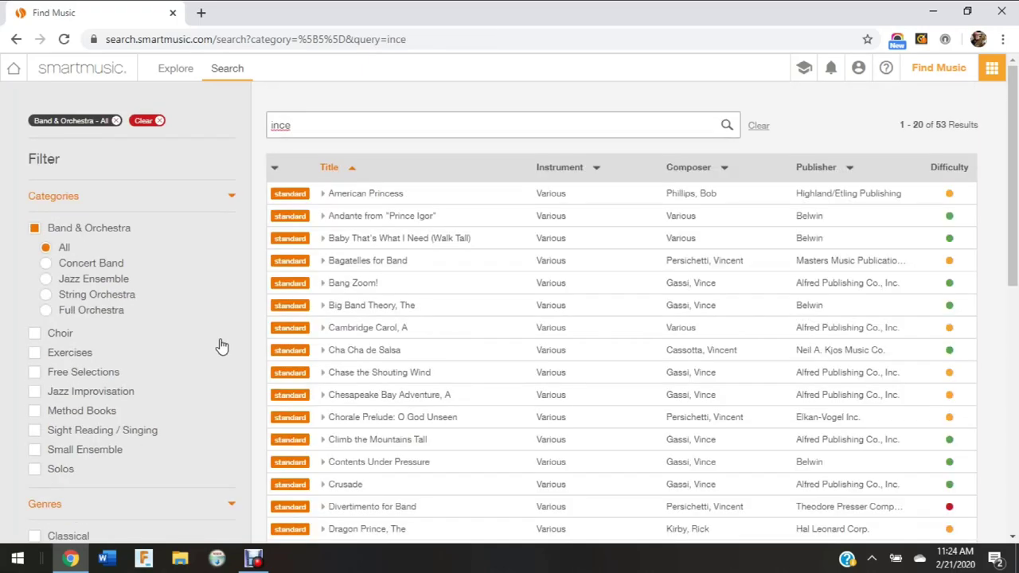
# Step: Search for 'inception', view the Inception piece's details, then clear the keyword search
pyautogui.press('BackSpace')
pyautogui.press('BackSpace')
pyautogui.press('BackSpace')
pyautogui.press('BackSpace')
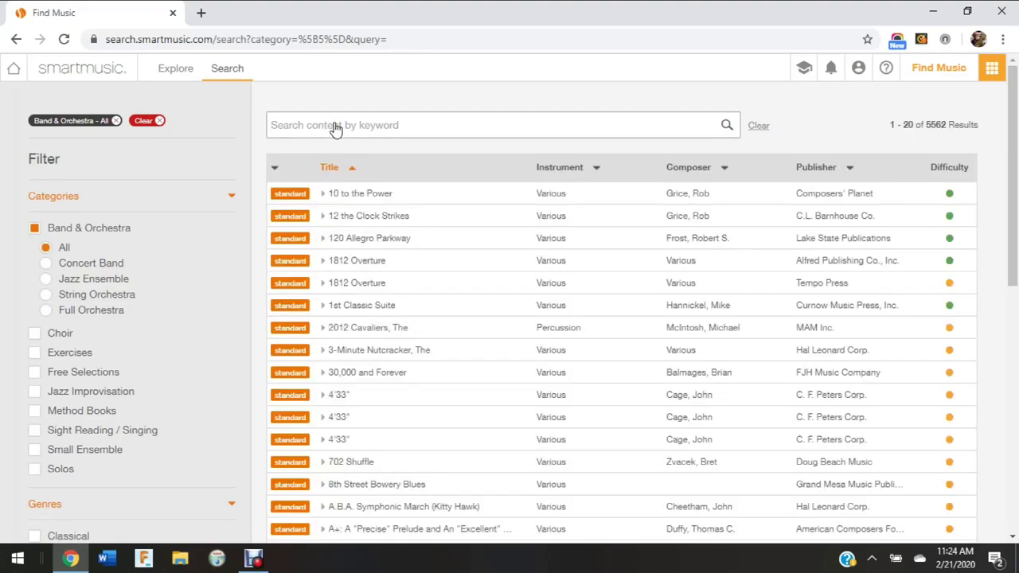
pyautogui.write('inception')
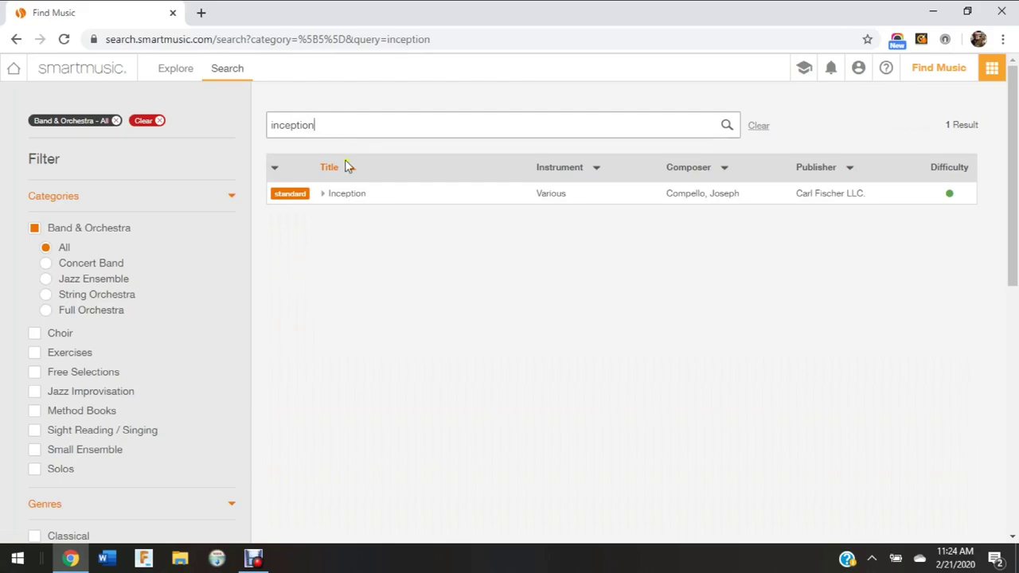
pyautogui.click(324, 195)
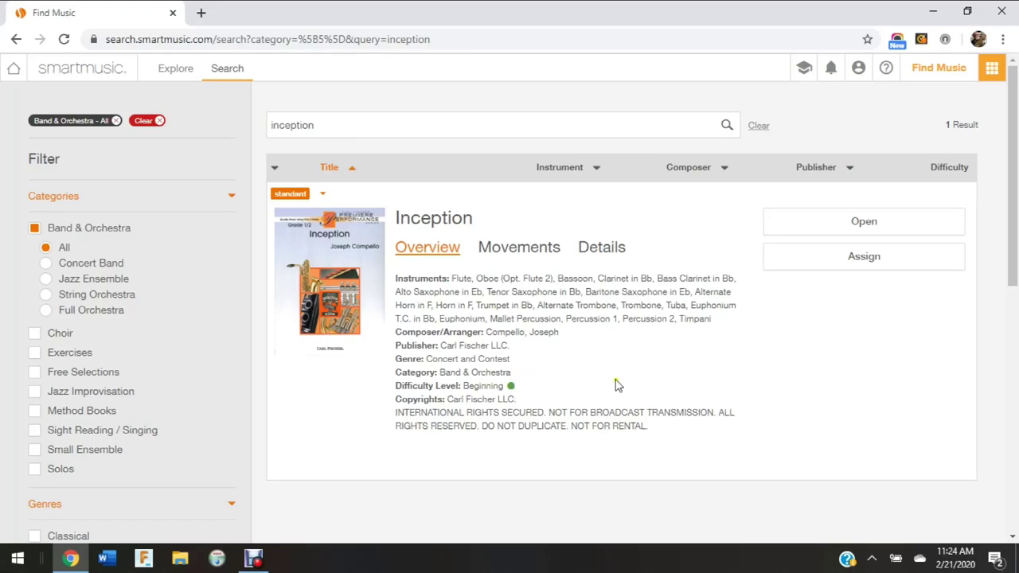
pyautogui.click(759, 125)
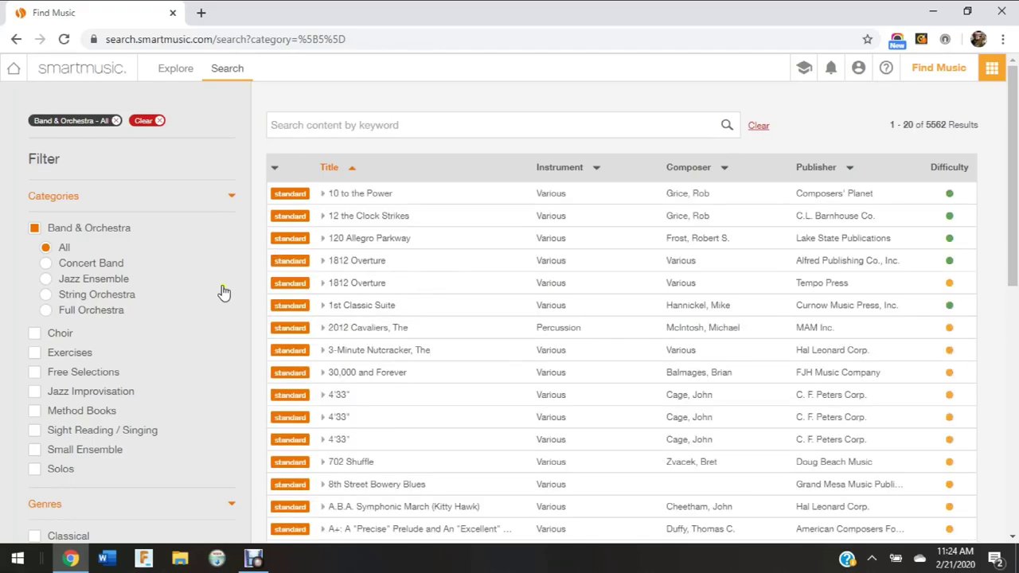
# Step: Reapply Beginning difficulty and Concert Band filters (151 pieces), then return to the home page
pyautogui.scroll(-4, 223, 293)
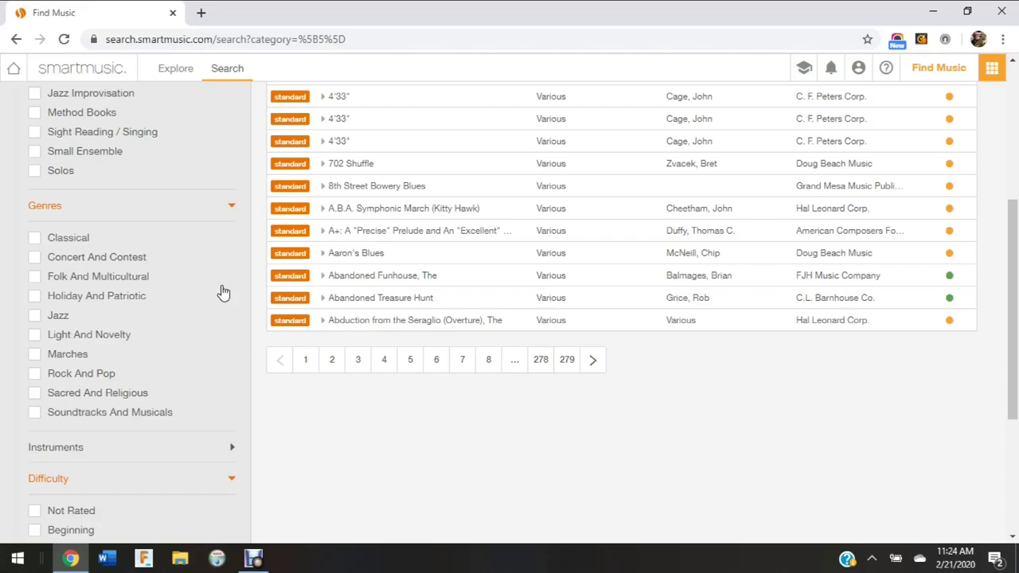
pyautogui.scroll(-3, 224, 293)
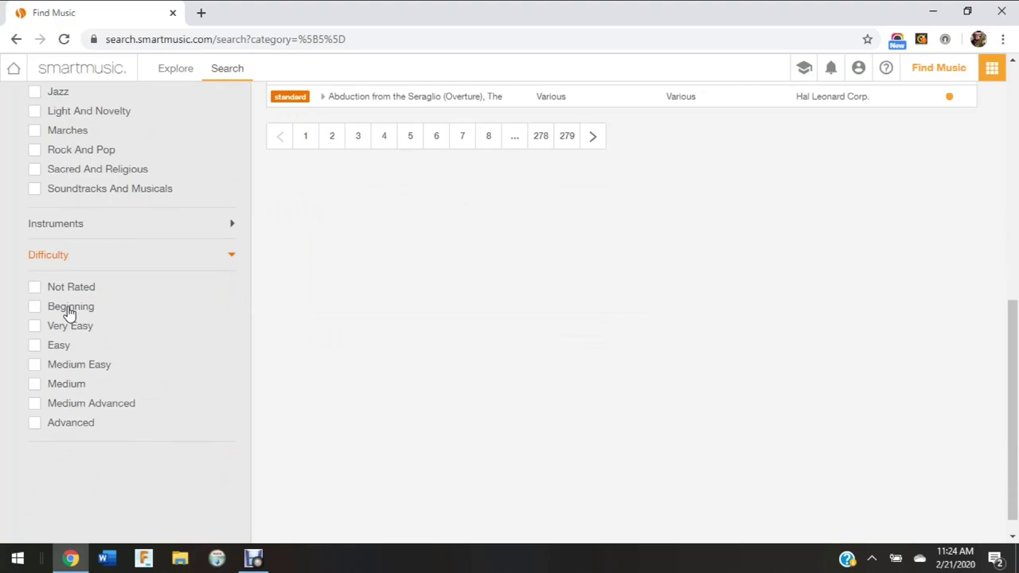
pyautogui.click(70, 311)
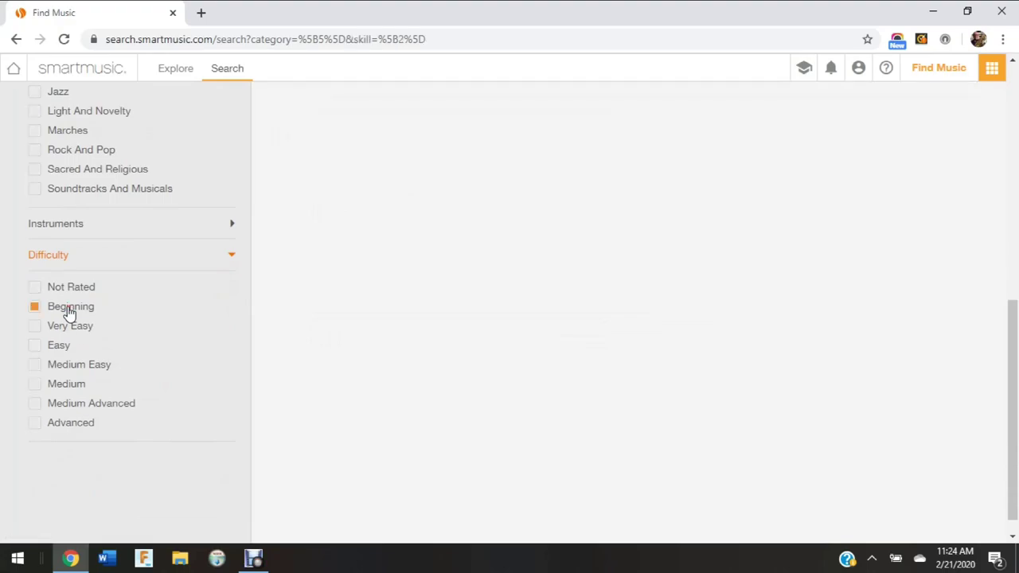
pyautogui.scroll(2, 144, 311)
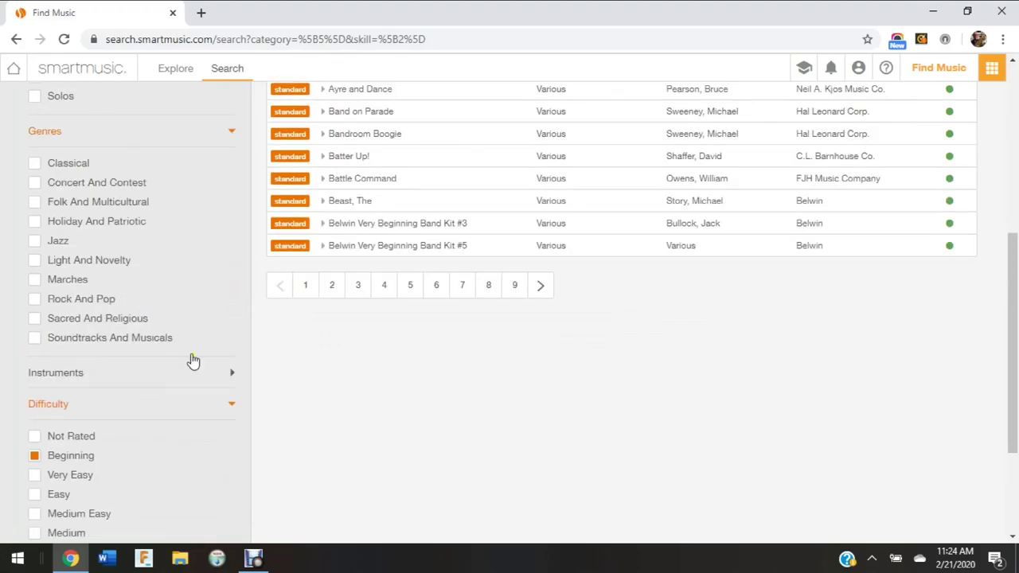
pyautogui.scroll(4, 159, 275)
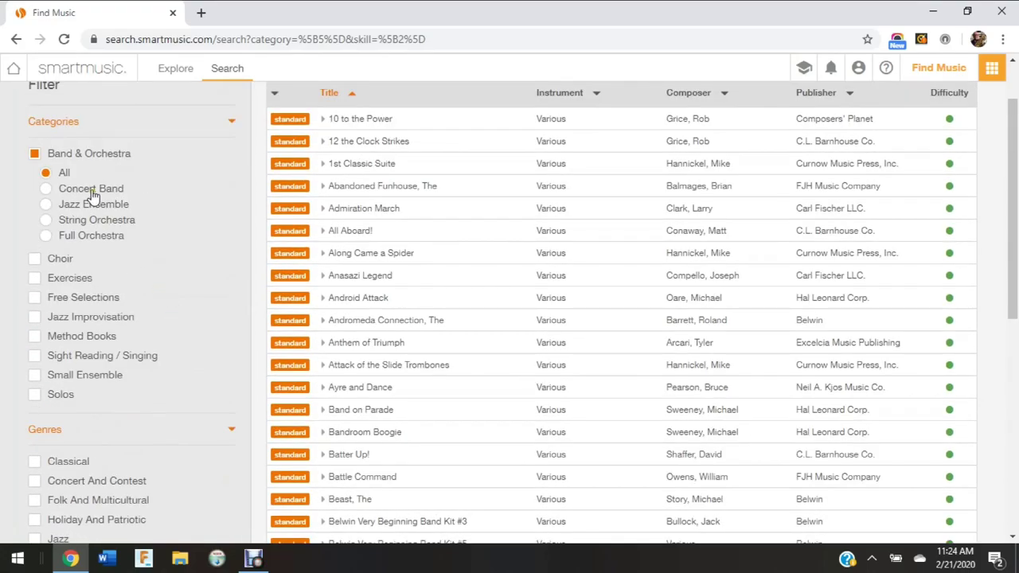
pyautogui.click(91, 192)
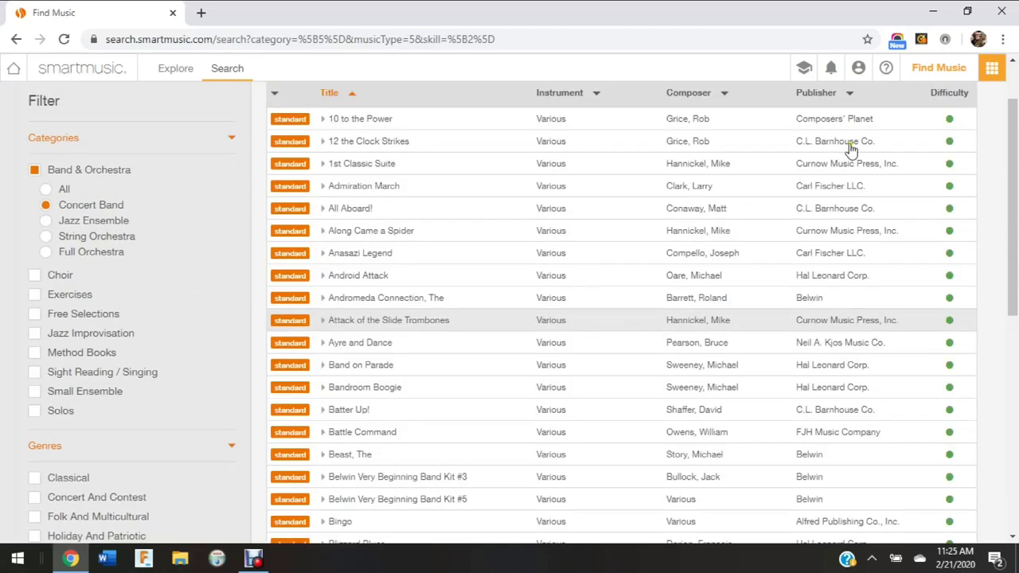
pyautogui.scroll(1, 850, 147)
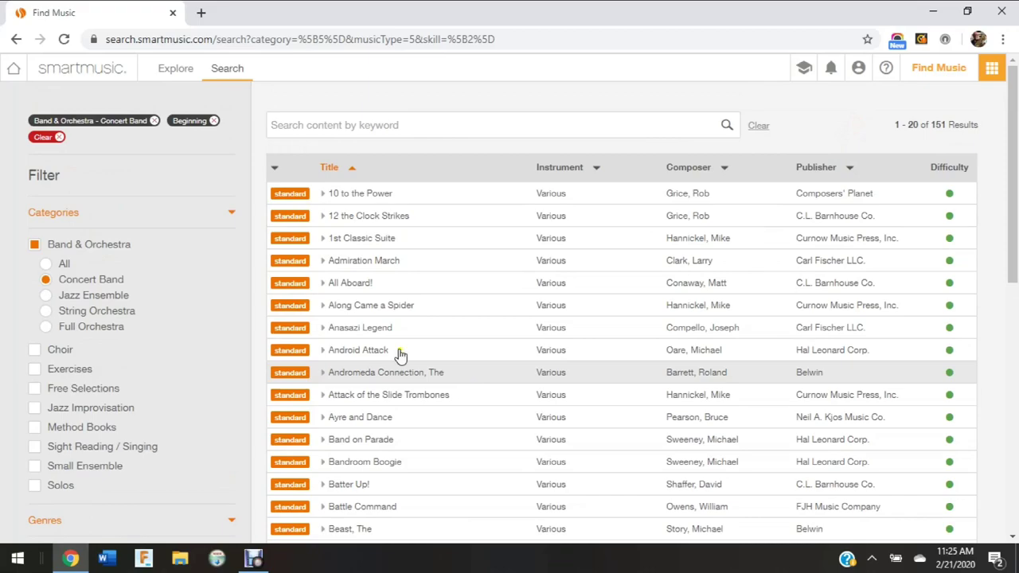
pyautogui.click(13, 70)
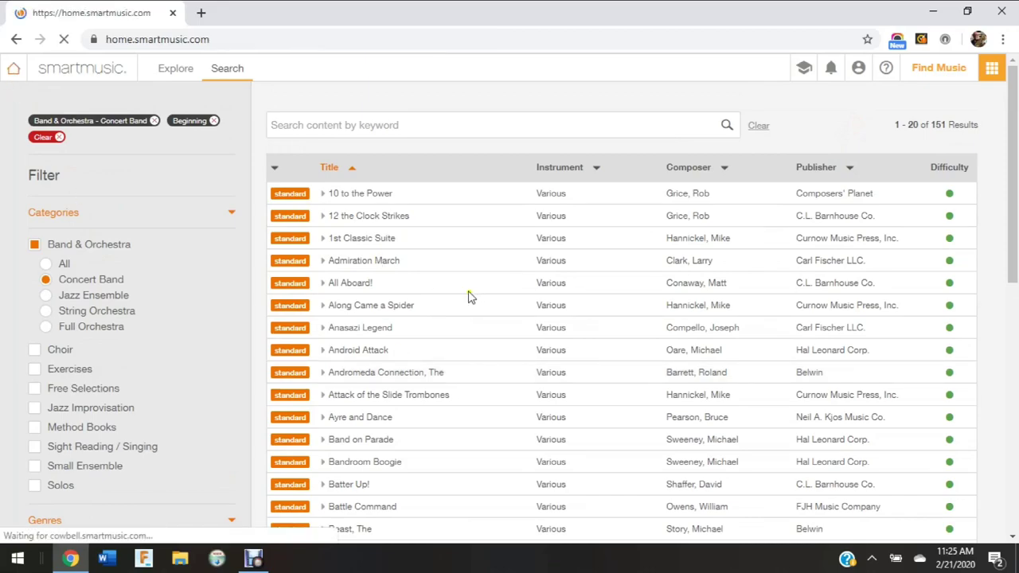